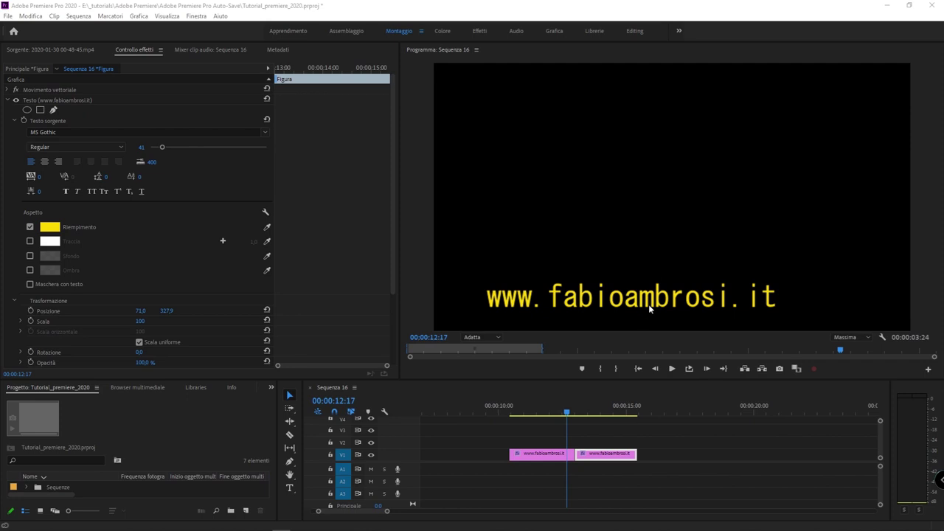
left_click_drag(401, 229, 304, 238)
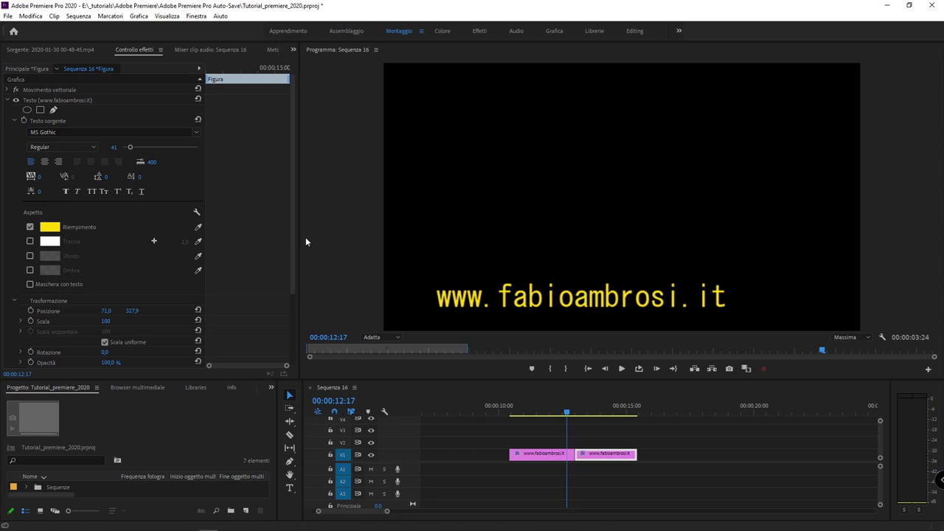
left_click_drag(655, 447, 507, 417)
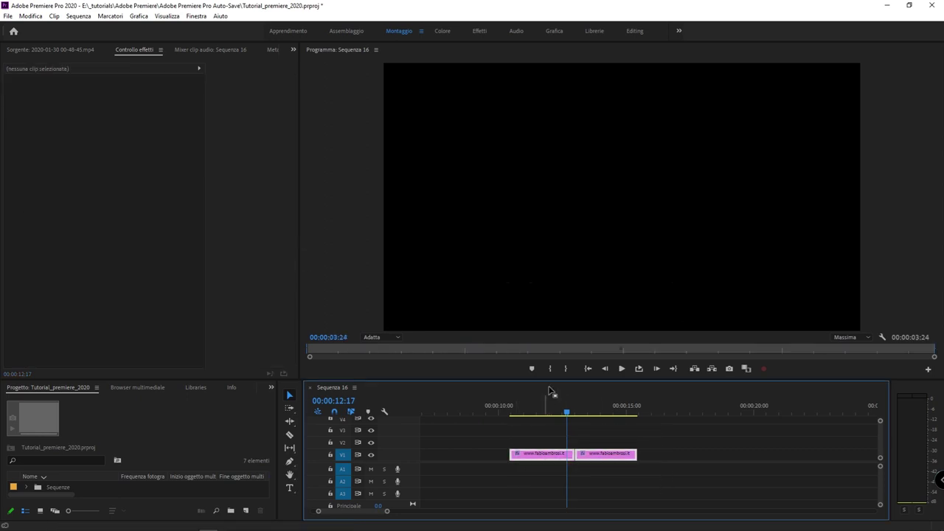
key("Delete")
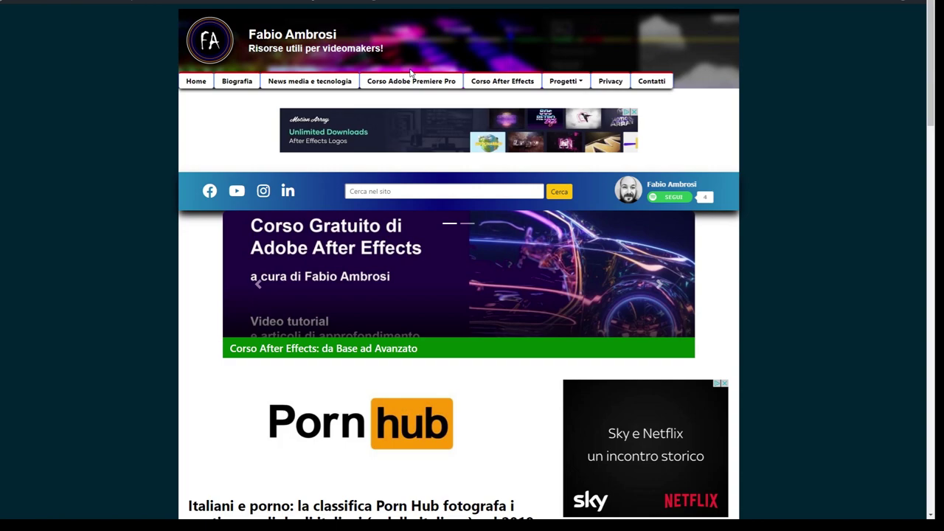
Open the Corso Adobe Premiere Pro page and select its numbered lesson list.
left_click(416, 81)
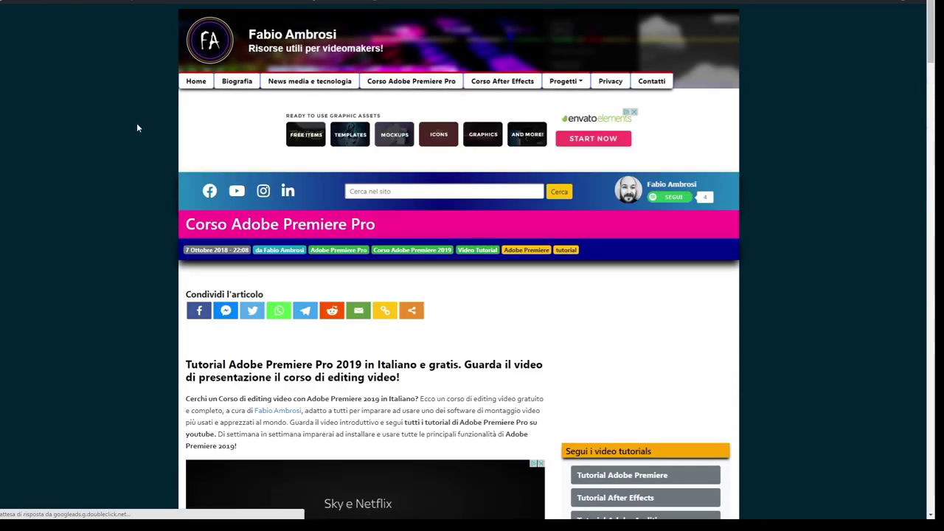
scroll(137, 127, "down", 1)
scroll(138, 127, "down", 4)
scroll(137, 127, "down", 5)
scroll(137, 126, "down", 6)
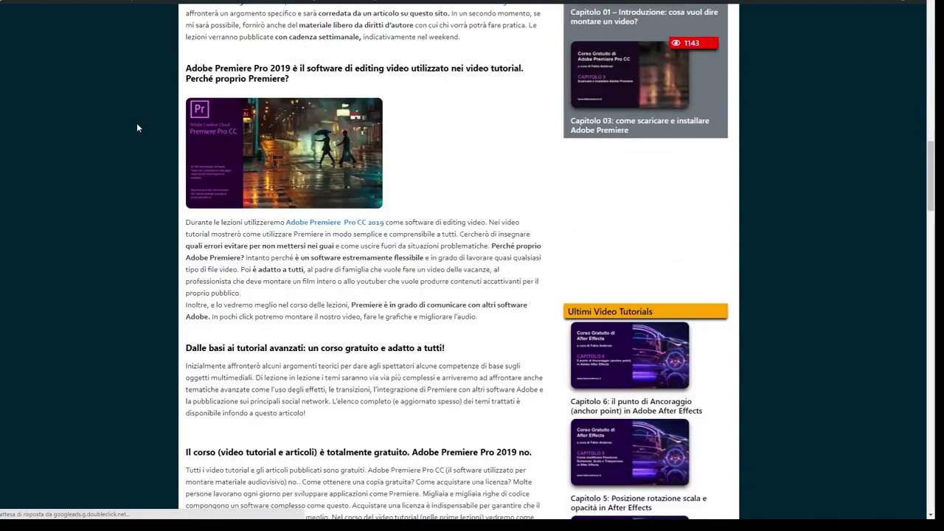
scroll(137, 127, "down", 5)
scroll(138, 128, "down", 6)
scroll(137, 127, "down", 2)
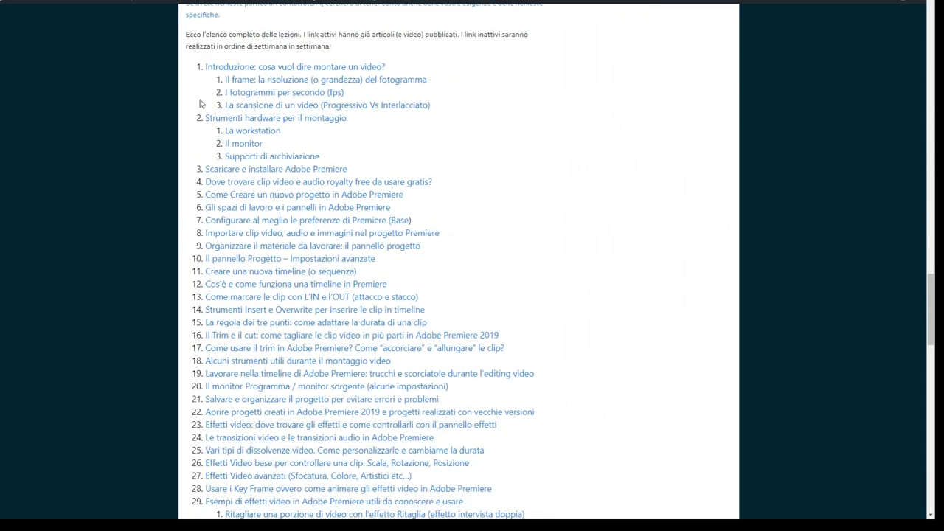
left_click_drag(195, 68, 266, 216)
scroll(266, 216, "down", 7)
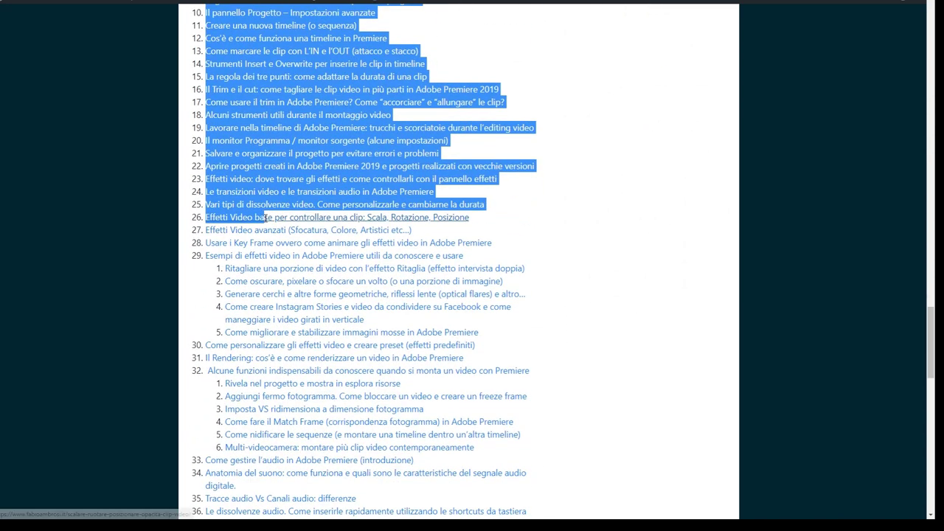
scroll(266, 216, "down", 3)
mouse_move(265, 216)
left_mouse_down()
mouse_move(493, 313)
mouse_move(562, 329)
left_mouse_up()
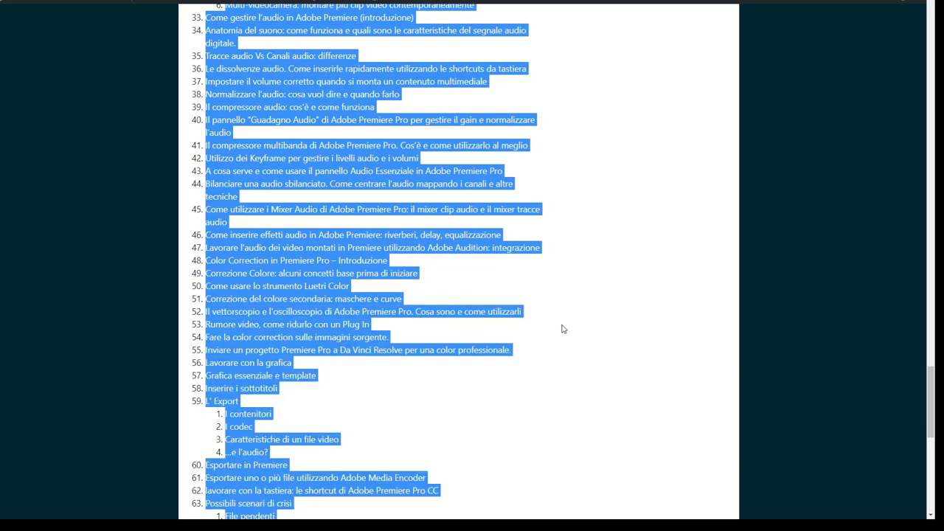
View the author's YouTube channel videos, then switch to the Facebook tab.
key("ctrl+Tab")
left_click(285, 227)
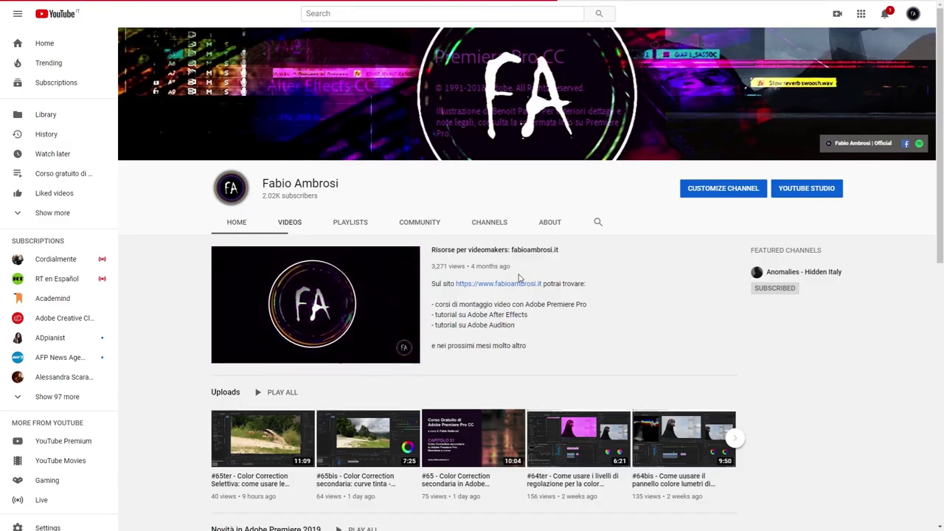
scroll(516, 275, "down", 3)
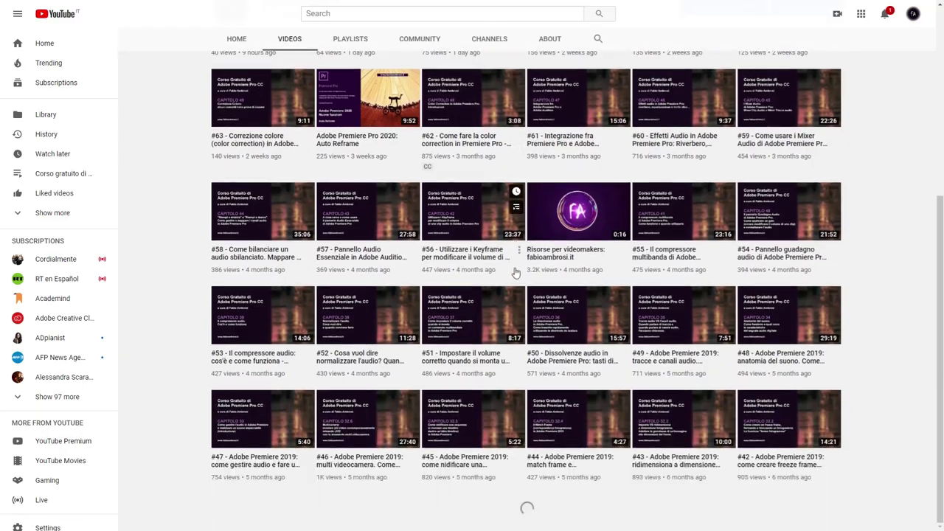
key("ctrl+Tab")
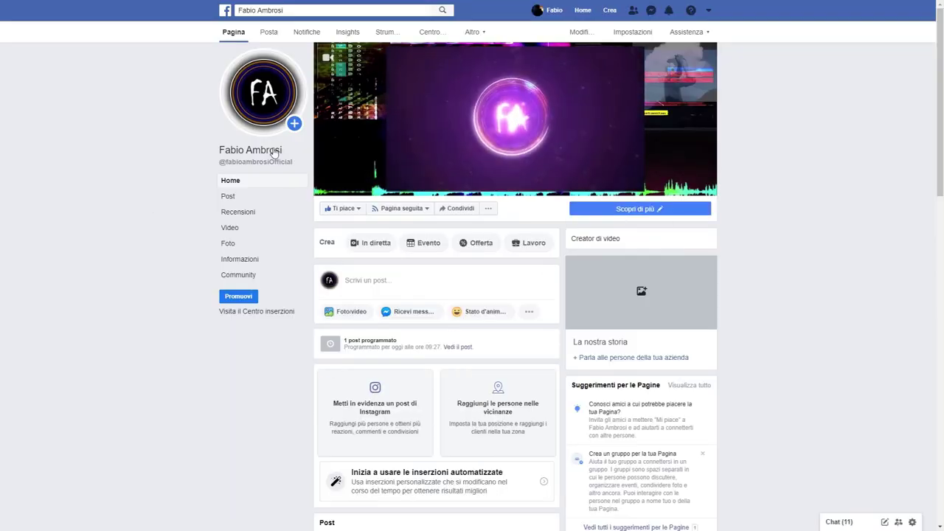
Scroll down the course author's Facebook page.
scroll(196, 158, "down", 4)
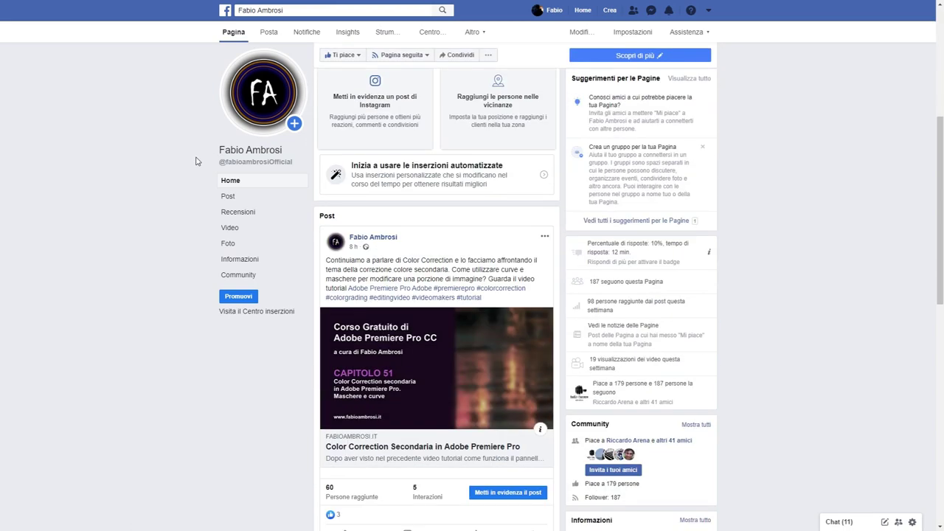
scroll(197, 161, "down", 8)
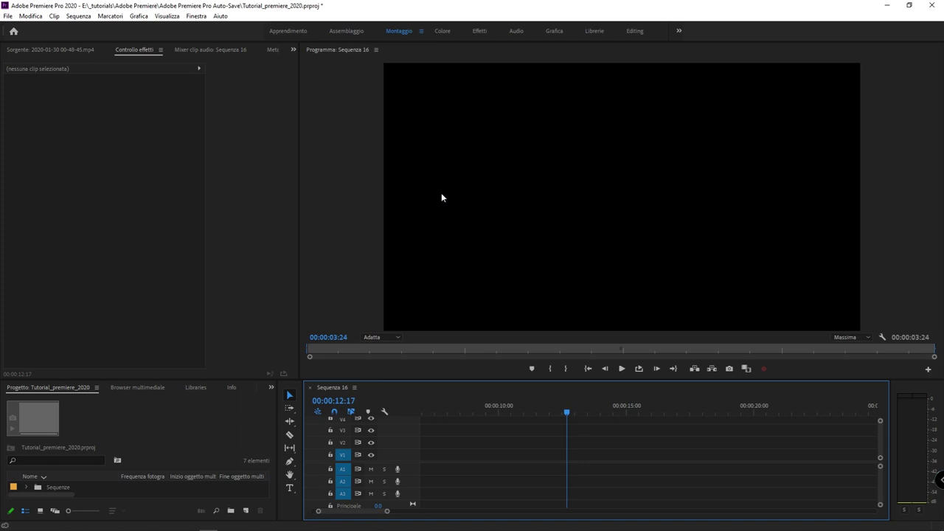
Widen the Effect Controls panel and open the Grafica menu.
left_click_drag(300, 197, 449, 186)
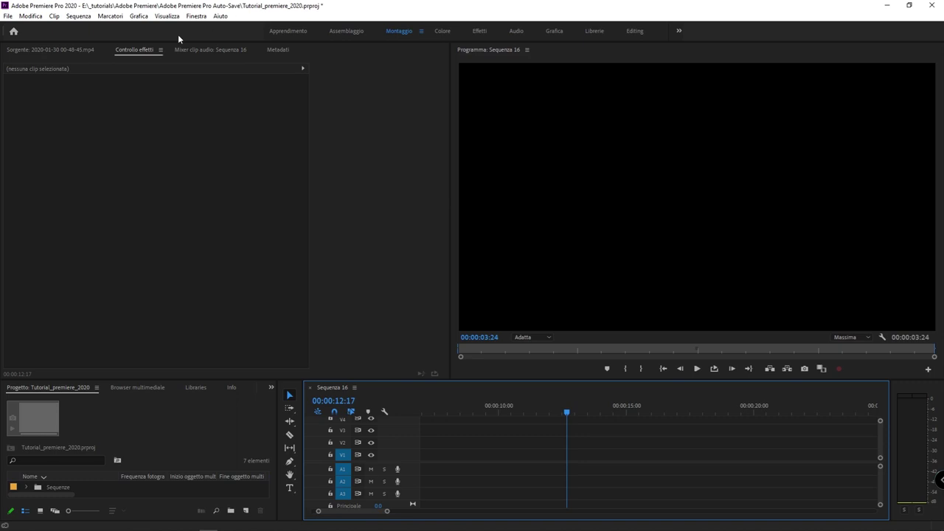
left_click(138, 15)
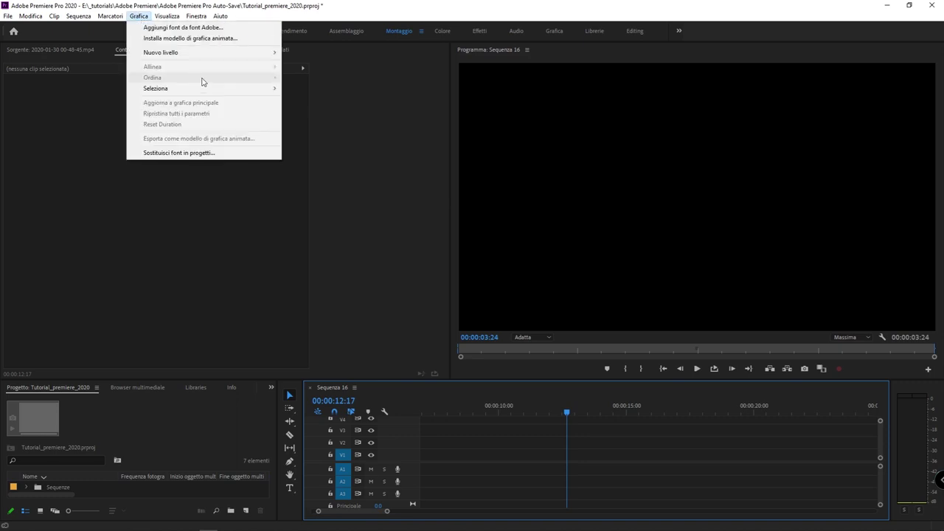
Add a new text layer via Nuovo livello > Testo and move it fully into frame.
mouse_move(210, 52)
left_click(351, 56)
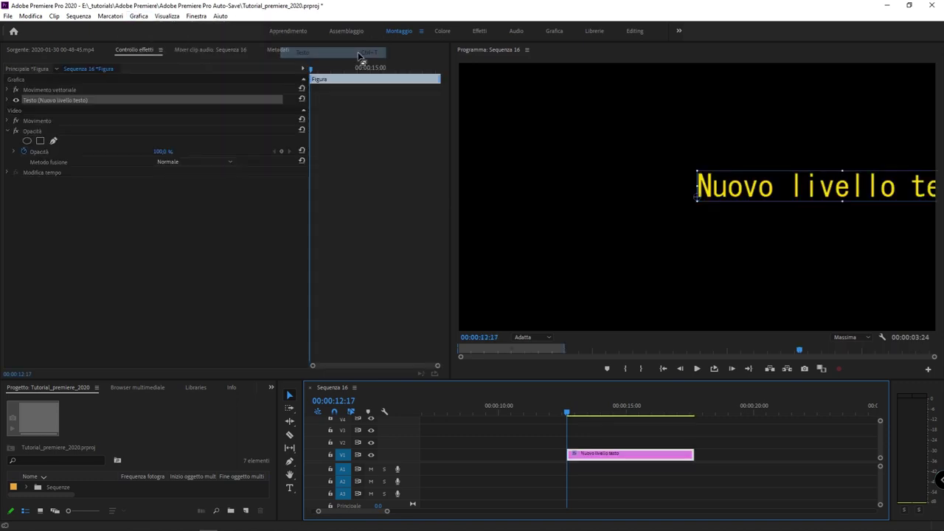
left_click_drag(728, 186, 577, 188)
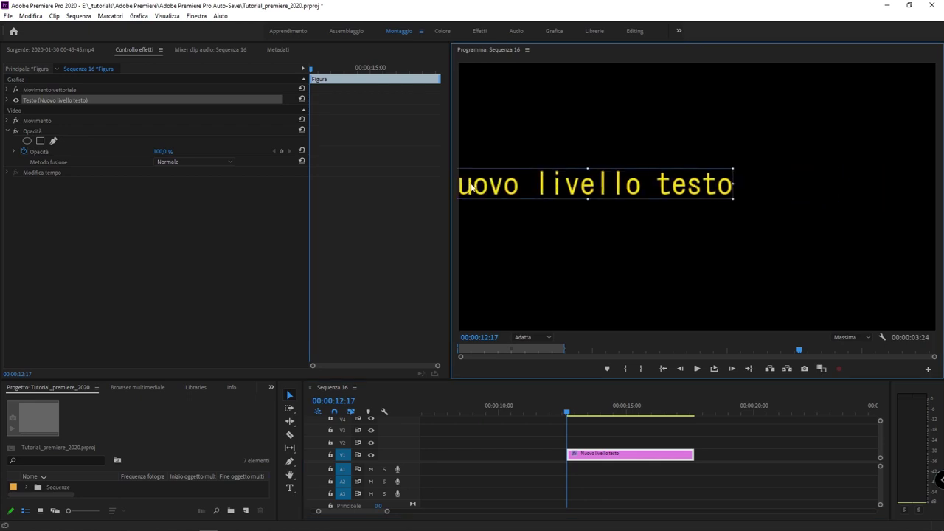
Replace the placeholder text with the person's full name and move the title down-left.
key("t")
triple_click(571, 182)
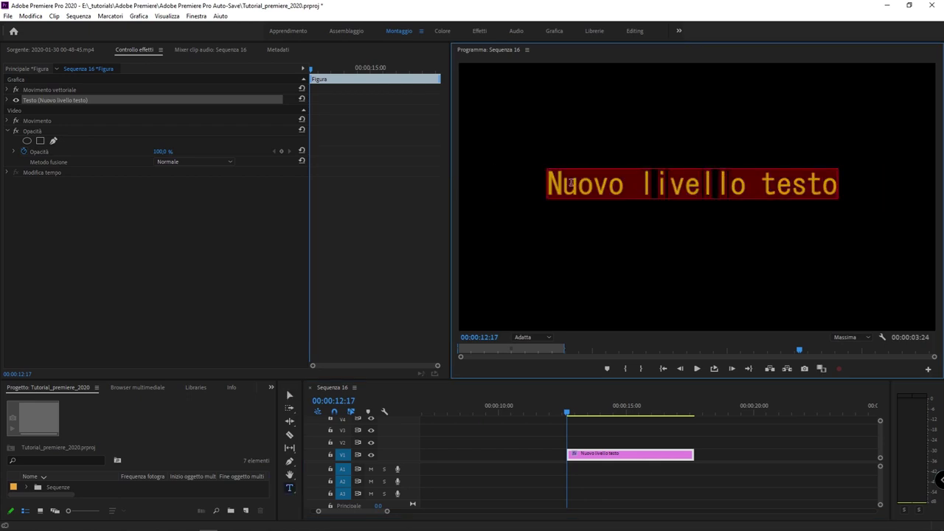
type("Mario Bianchi")
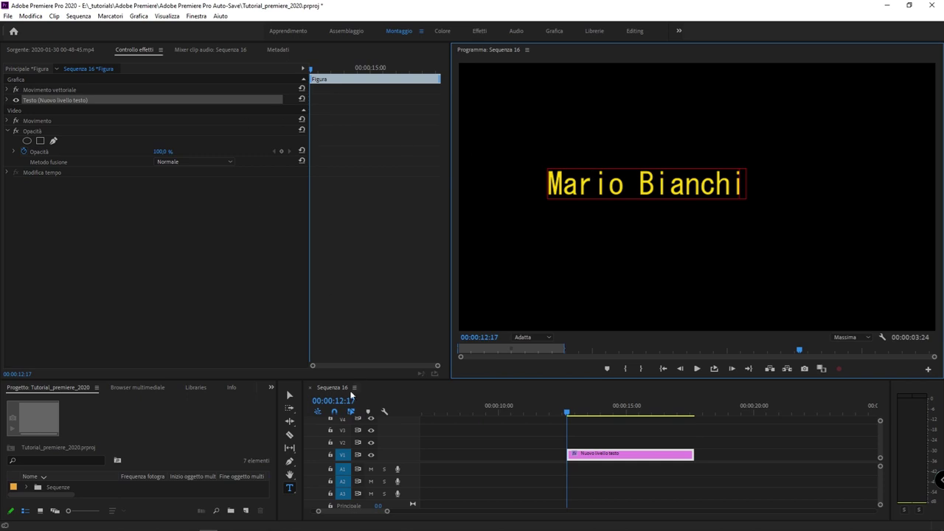
left_click(288, 397)
left_click_drag(621, 190, 559, 286)
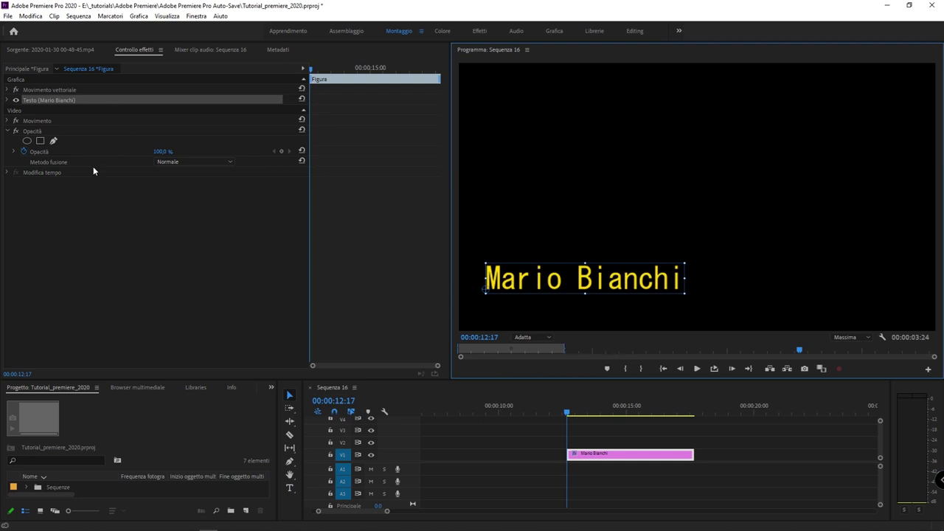
Change the title's font to MS UI Gothic in the Testo properties.
left_click(8, 100)
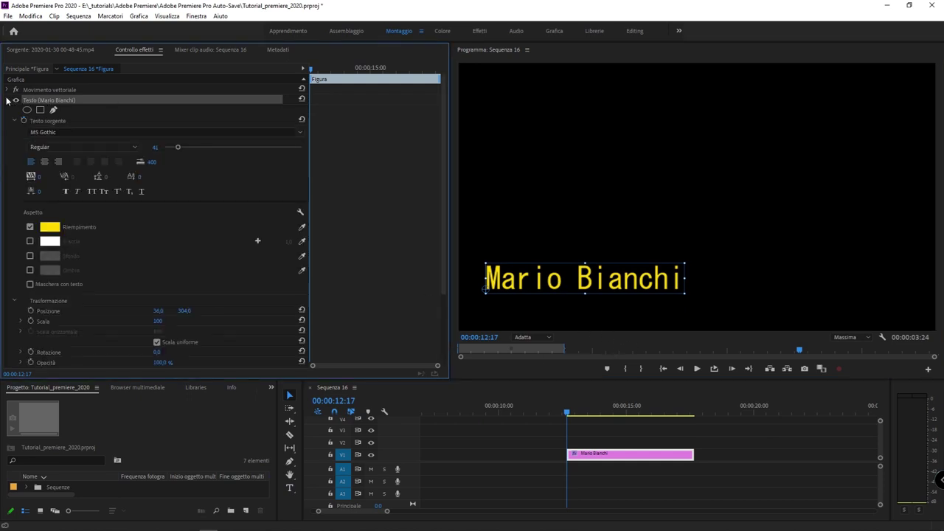
left_click(87, 132)
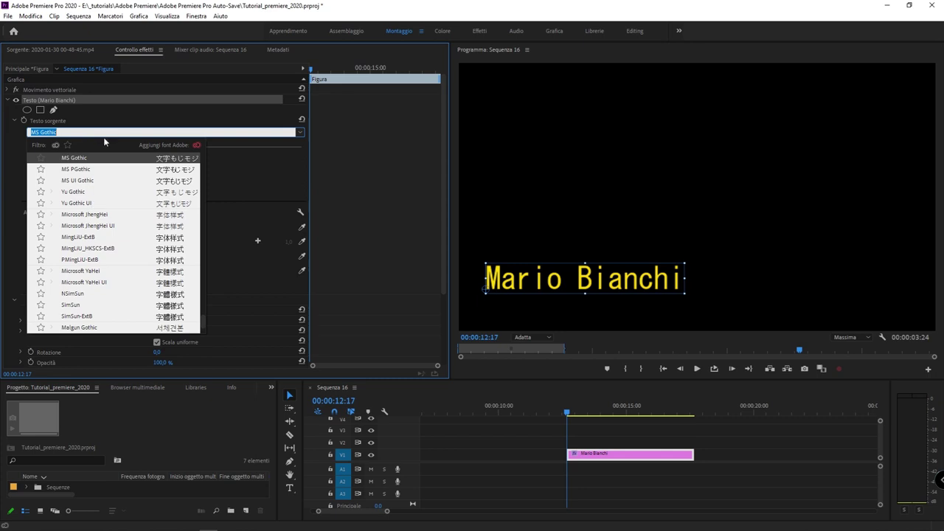
left_click(87, 180)
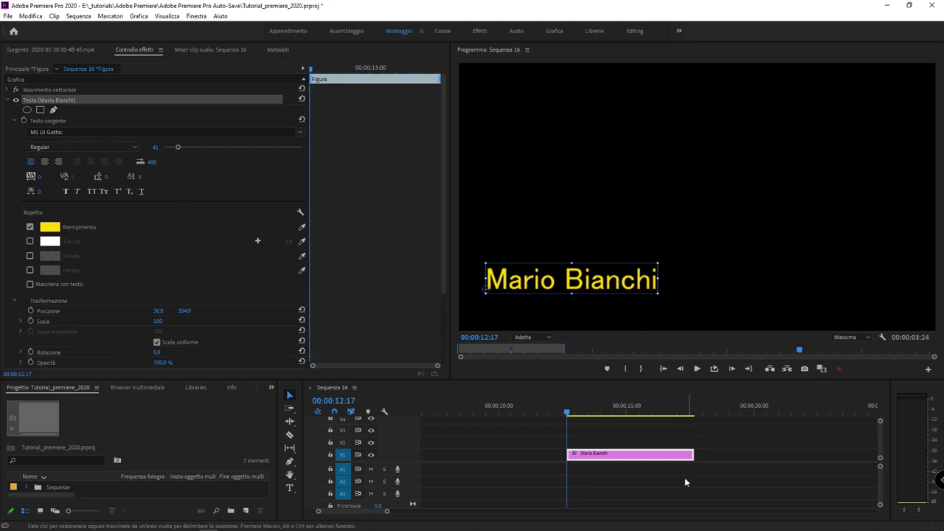
left_click(542, 435)
mouse_move(541, 434)
left_mouse_down()
mouse_move(695, 452)
mouse_move(711, 442)
mouse_move(713, 471)
left_mouse_up()
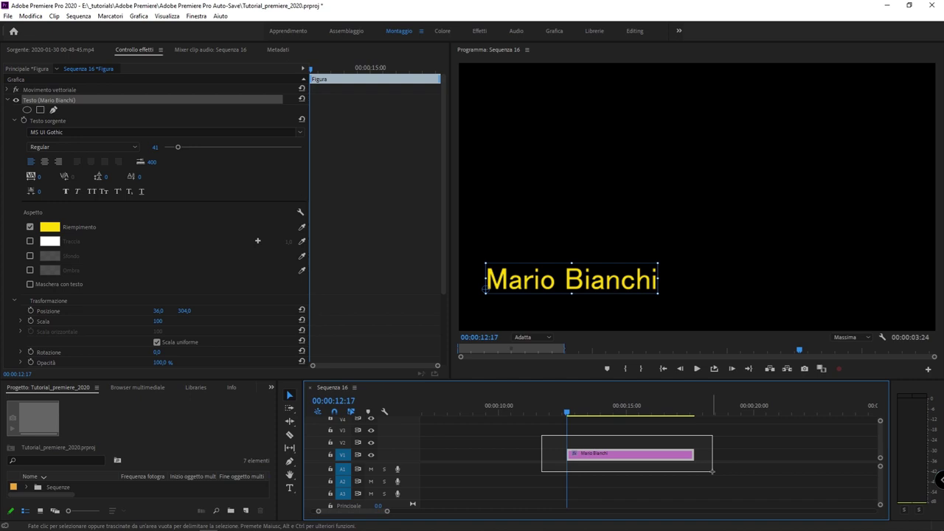
left_click_drag(713, 471, 713, 471)
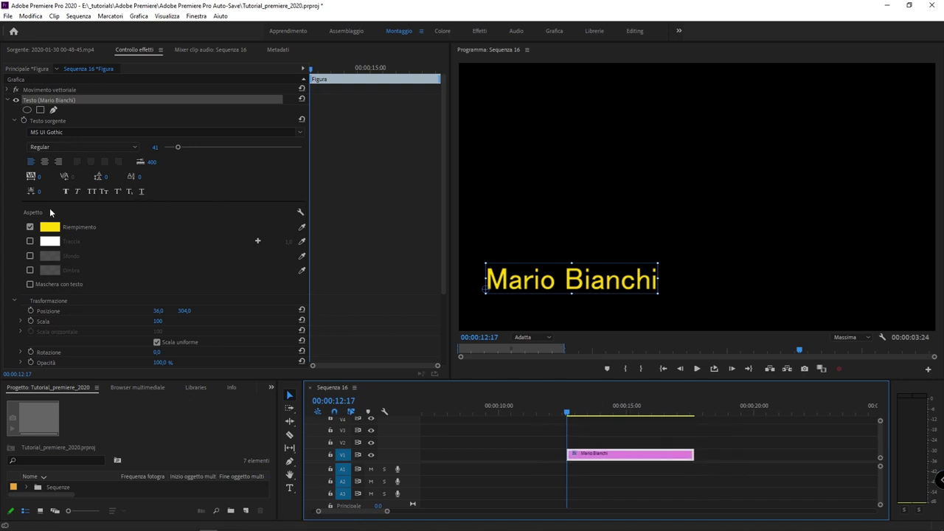
left_click(5, 106)
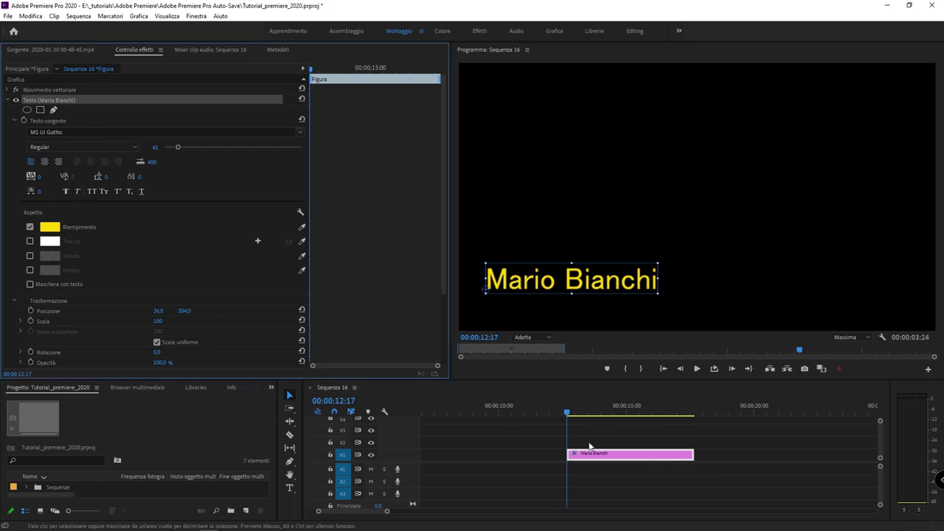
left_click(8, 100)
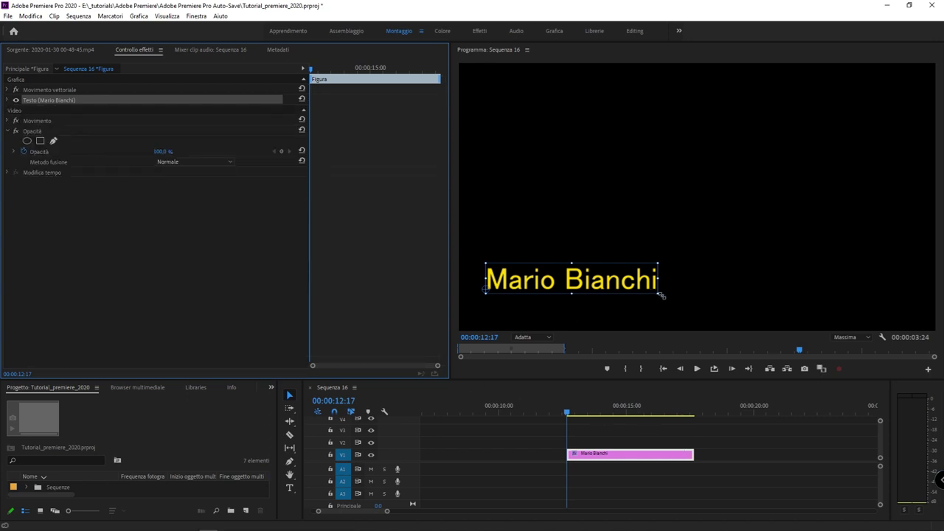
left_click(743, 472)
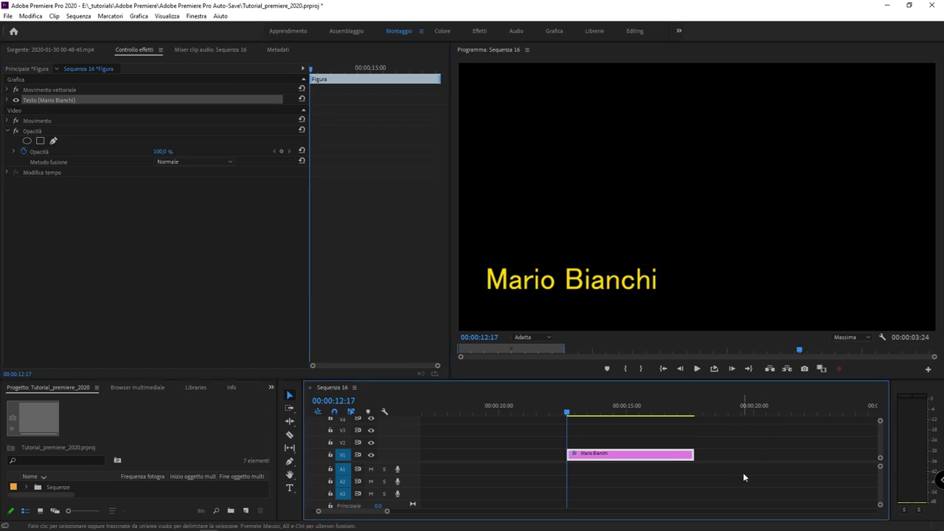
left_click_drag(556, 438, 742, 473)
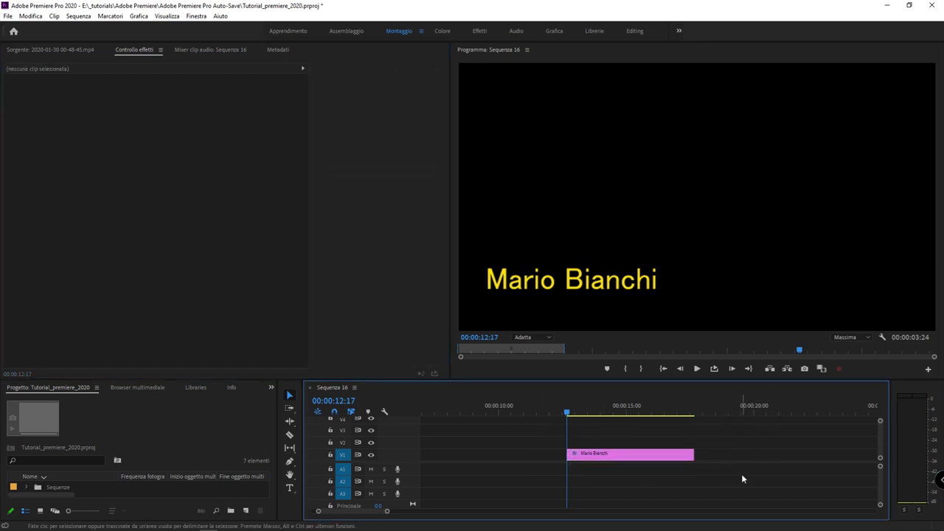
Park the playhead at 00:00:13:05 and select the name title graphic clip on V1.
left_click(713, 410)
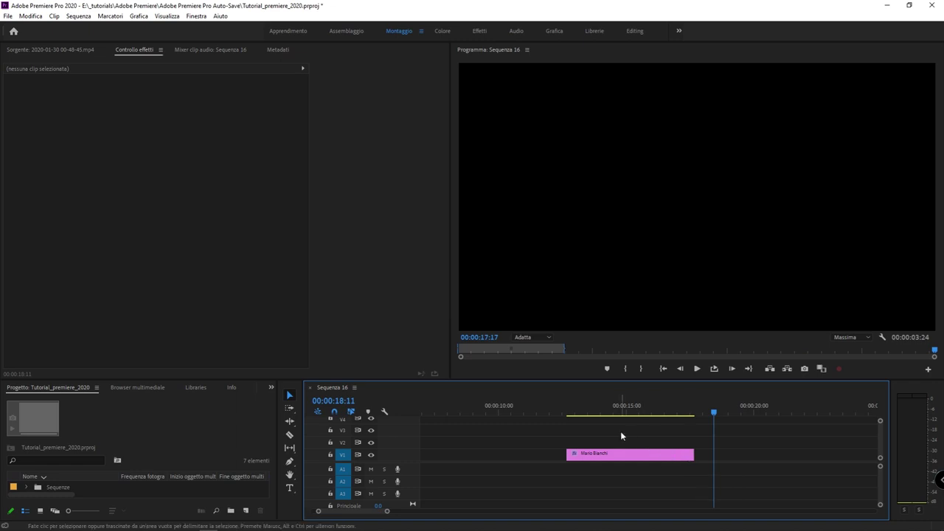
left_click(581, 410)
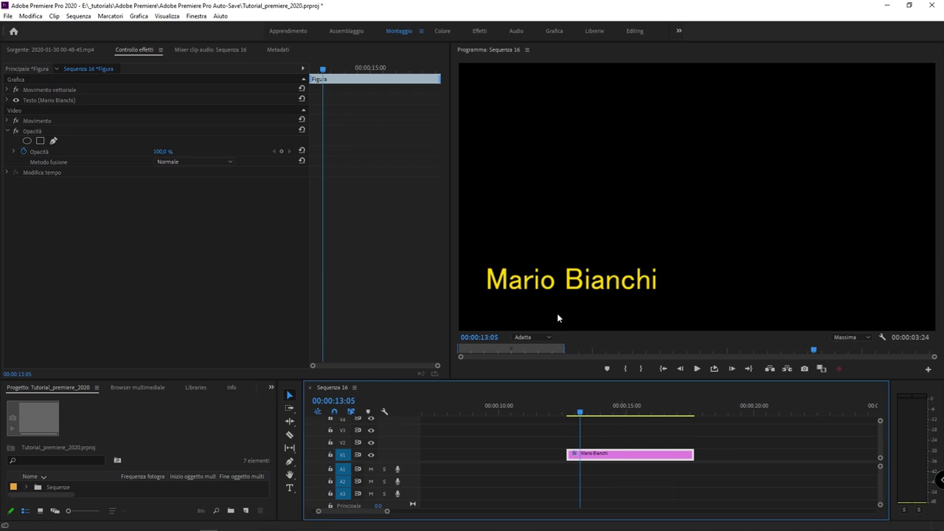
left_click_drag(566, 436, 700, 463)
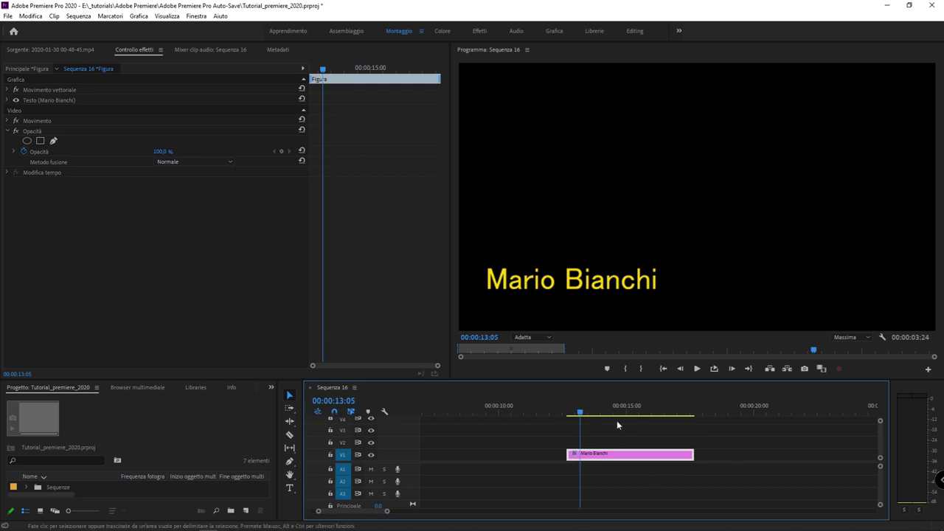
Add a rectangle shape layer (Forma 01), reposition it beside the title, and expand its properties.
left_click(138, 16)
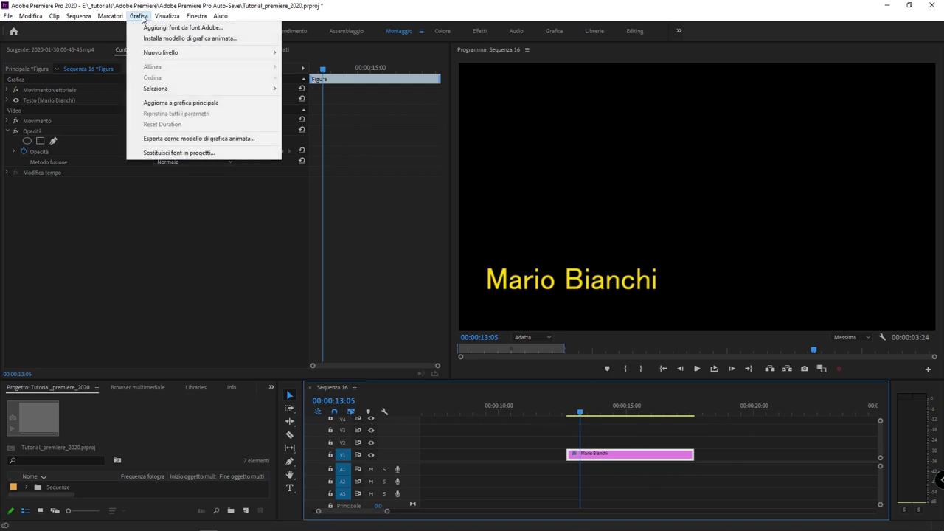
mouse_move(238, 52)
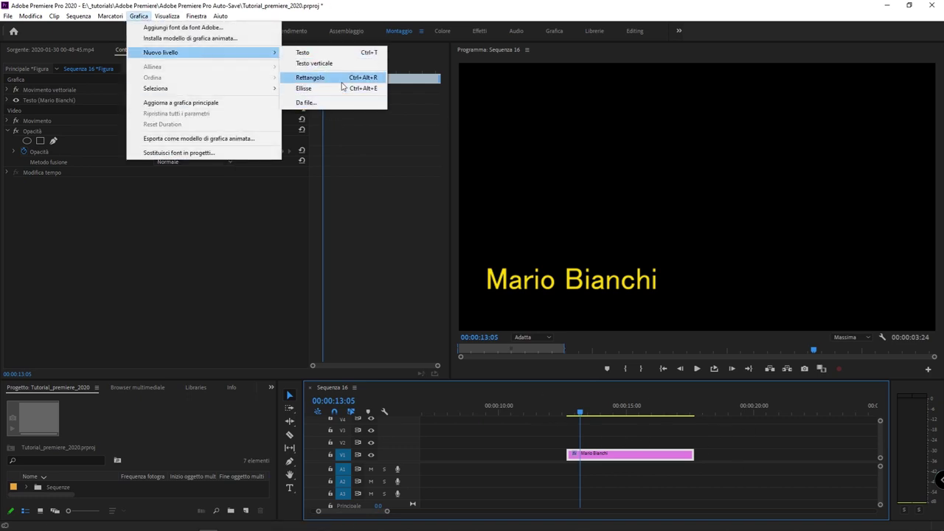
left_click(344, 77)
left_click_drag(730, 181, 724, 208)
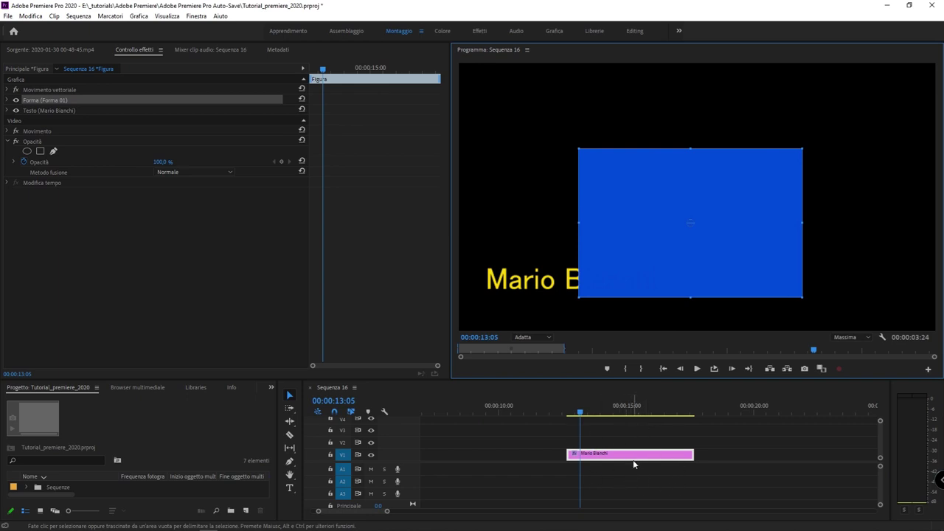
mouse_move(639, 208)
left_mouse_down()
mouse_move(670, 194)
mouse_move(658, 200)
left_mouse_up()
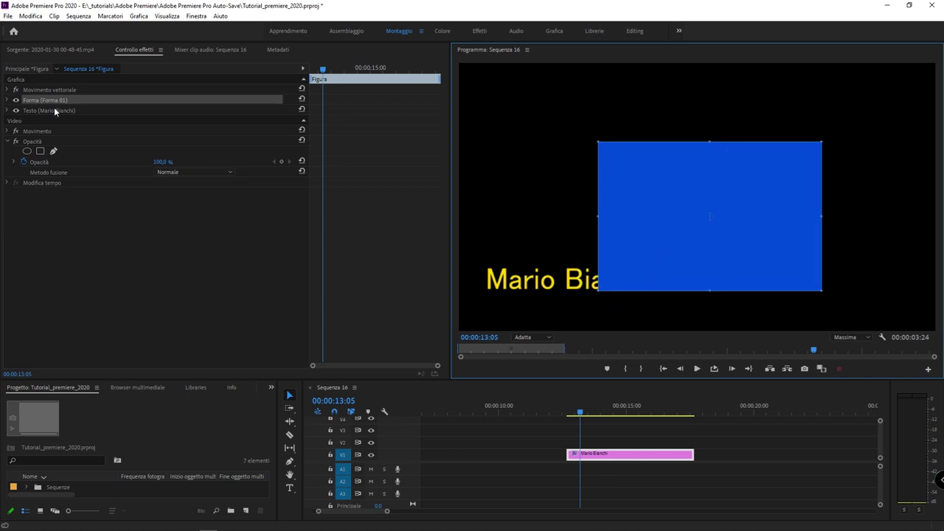
left_click(7, 100)
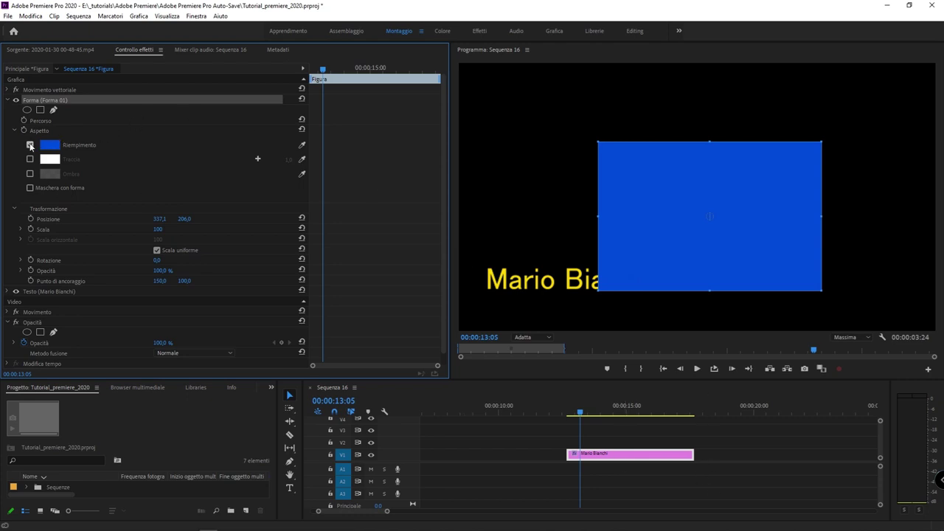
Turn off the rectangle's Riempimento fill and enable a yellow Traccia outline.
left_click(30, 146)
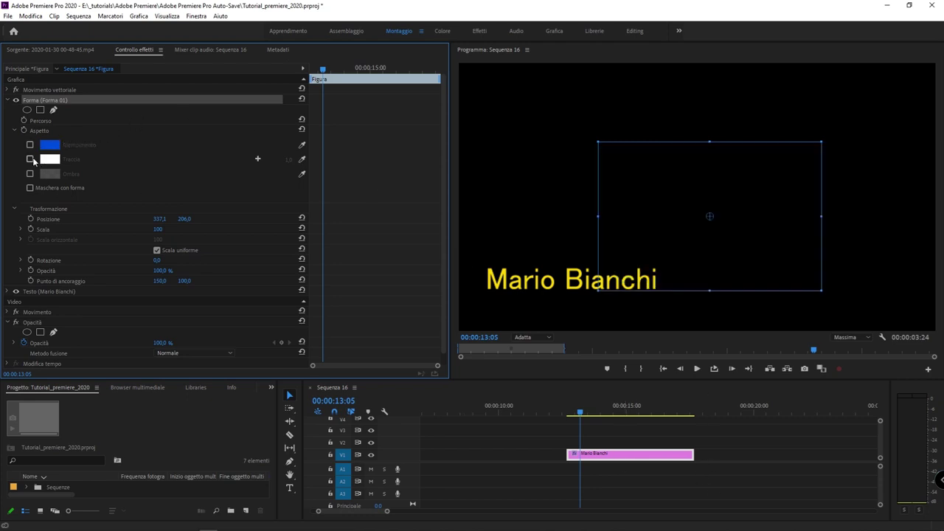
left_click(30, 159)
left_click(49, 159)
left_click_drag(430, 237, 546, 352)
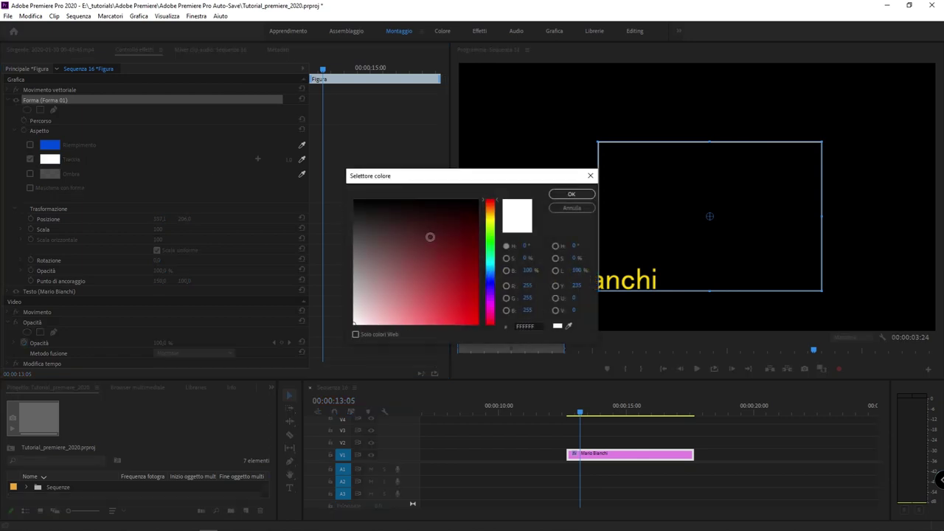
left_click_drag(491, 211, 490, 218)
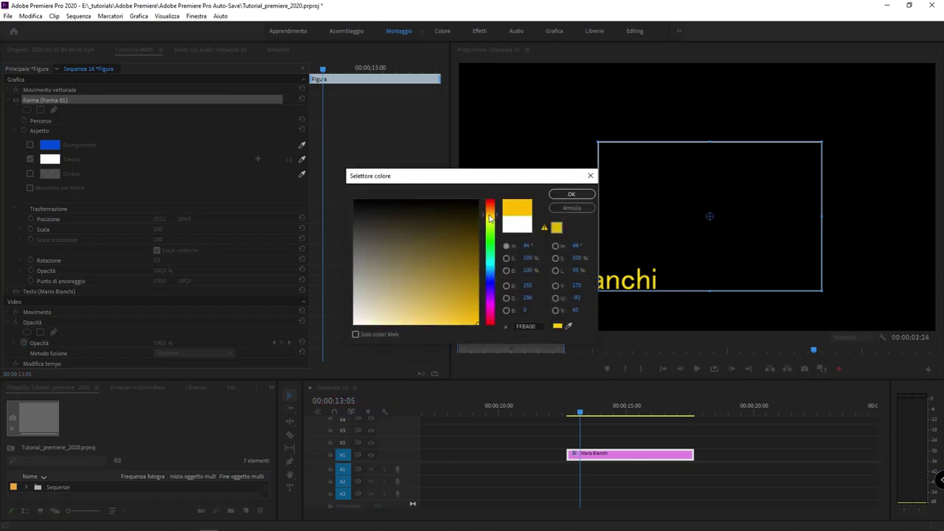
left_click(571, 194)
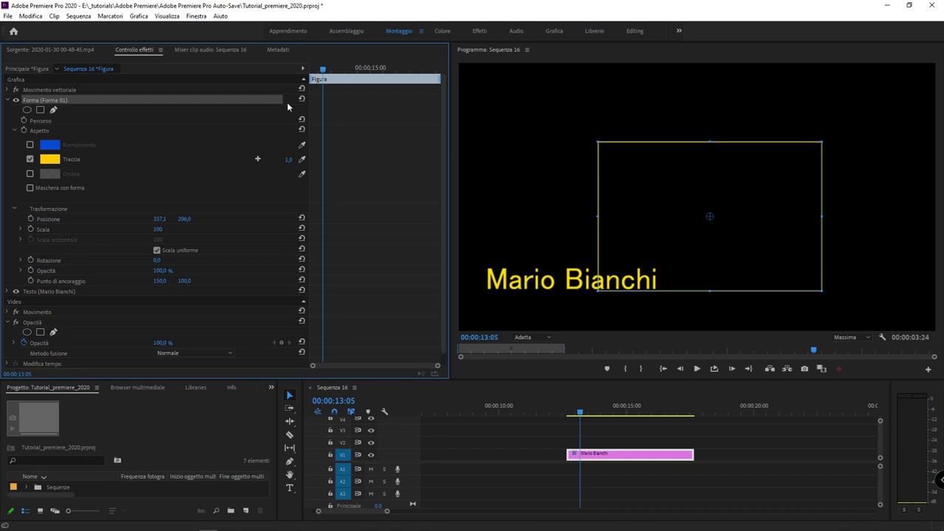
Thicken the outline to 8 and resize the rectangle's edges to enclose the title.
left_click_drag(290, 160, 297, 160)
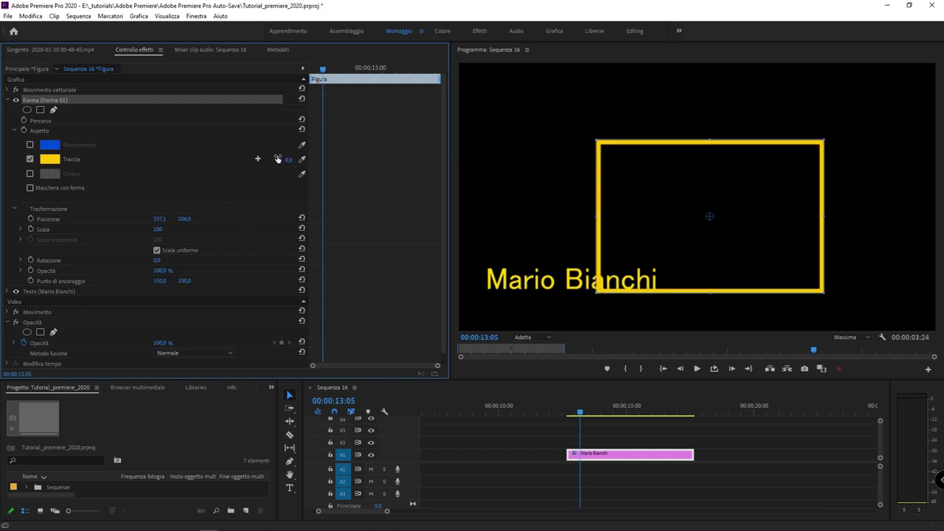
left_click_drag(710, 141, 707, 252)
left_click_drag(711, 293, 712, 306)
left_click_drag(598, 280, 472, 275)
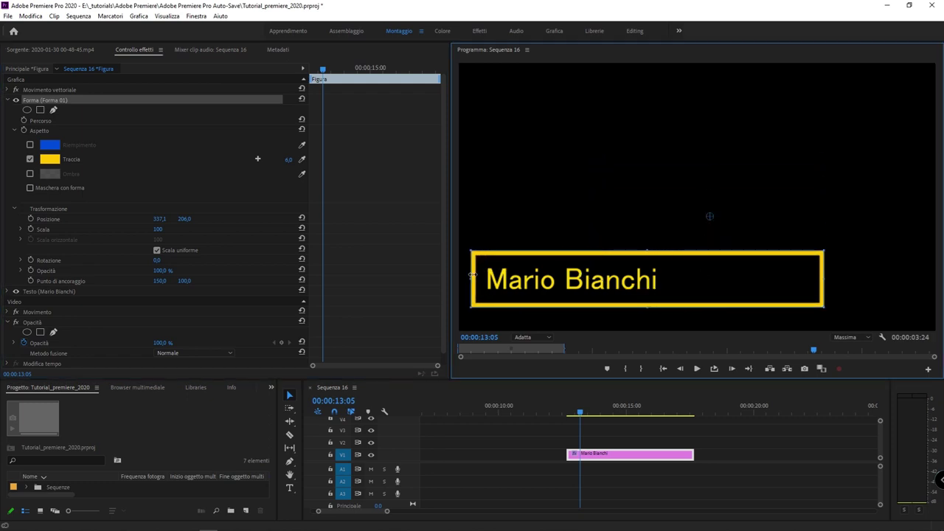
left_click_drag(823, 279, 667, 278)
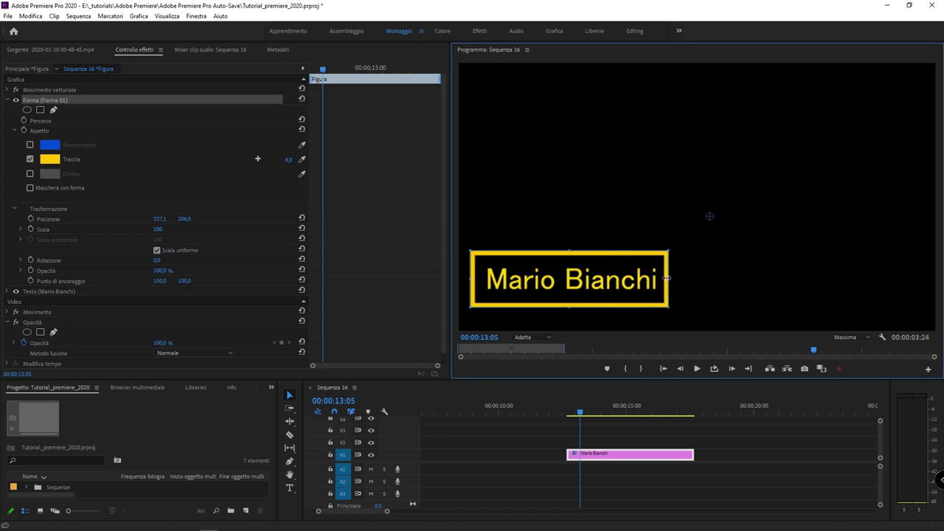
Thin the outline to 3, tighten the top and bottom edges, then deselect.
left_click(289, 165)
left_click_drag(288, 159, 353, 173)
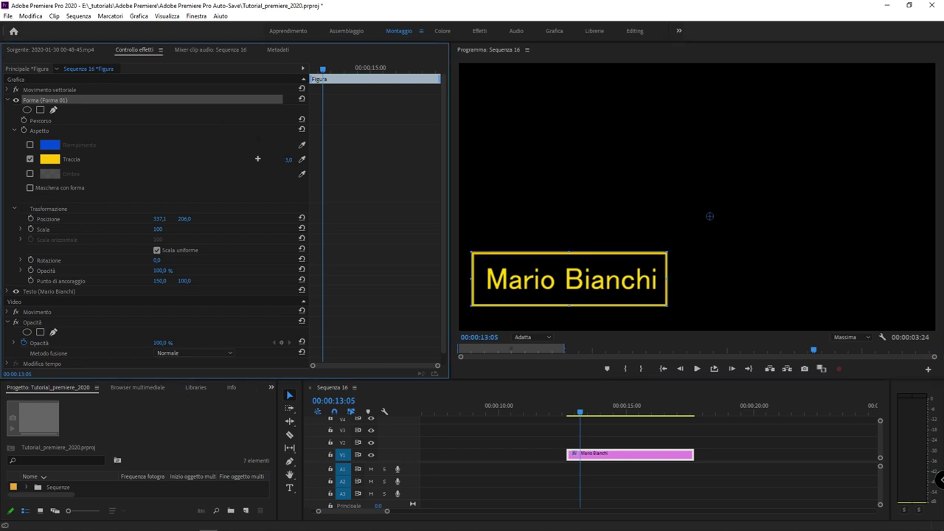
left_click_drag(567, 251, 570, 260)
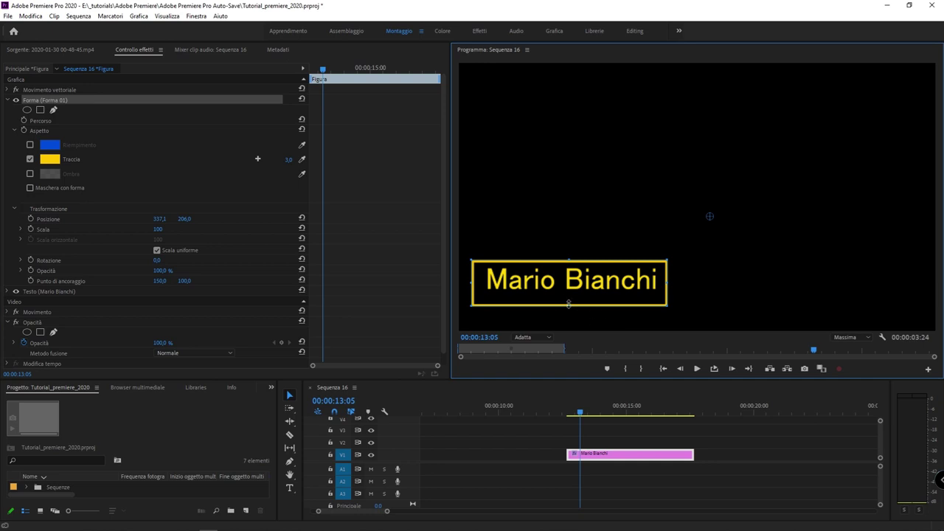
left_click_drag(569, 306, 573, 297)
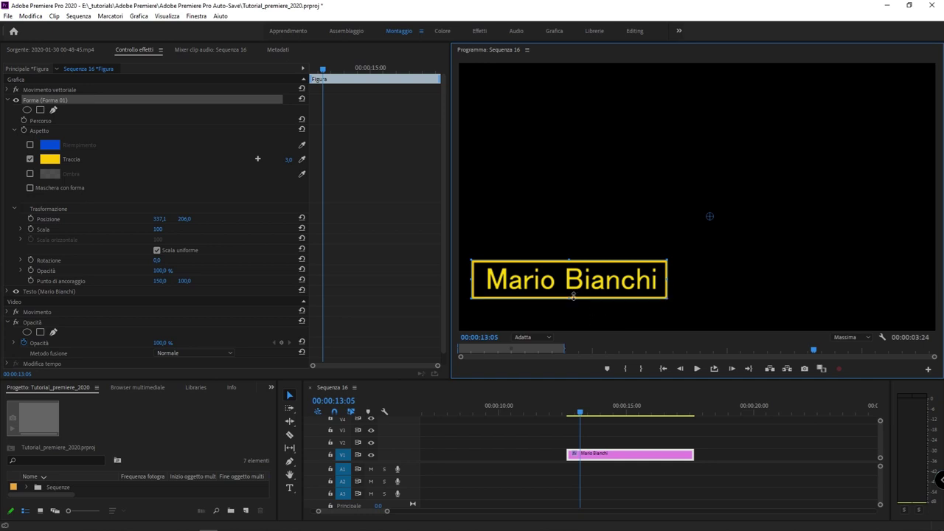
left_click(557, 431)
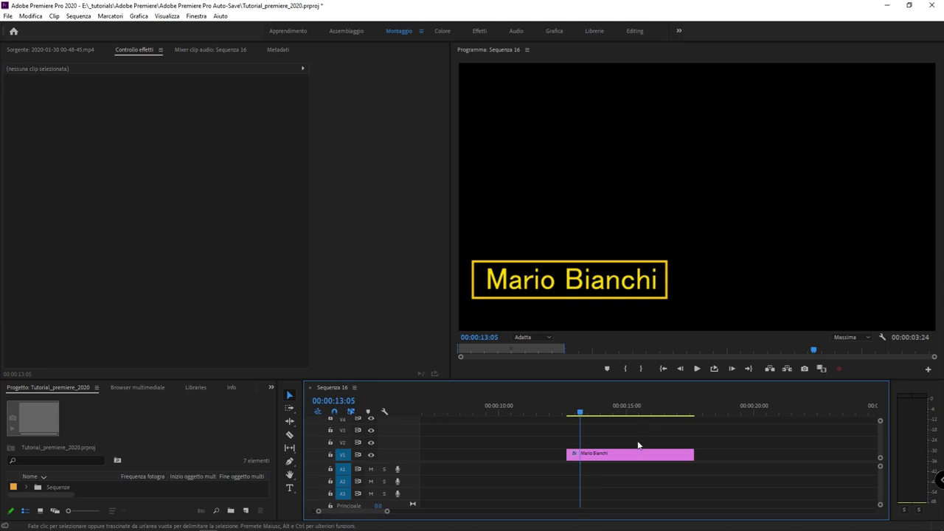
left_click_drag(655, 435, 594, 464)
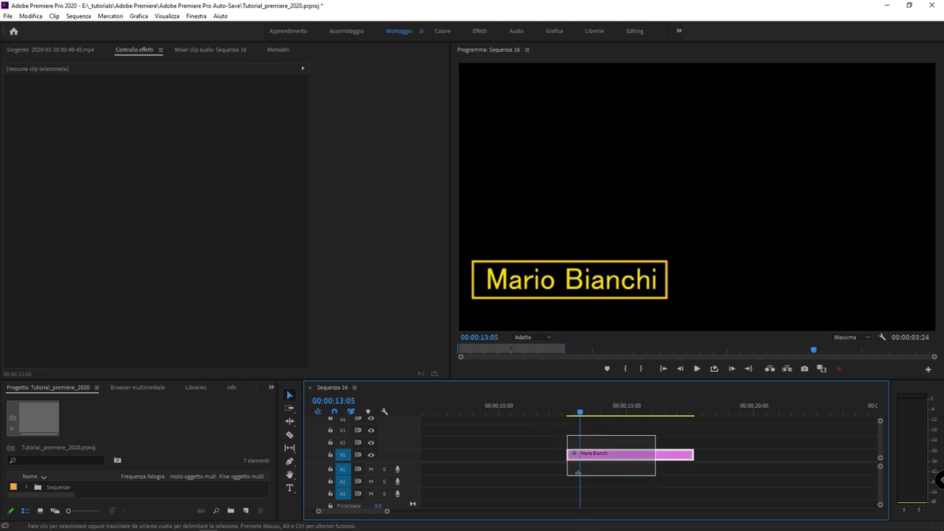
left_click(714, 407)
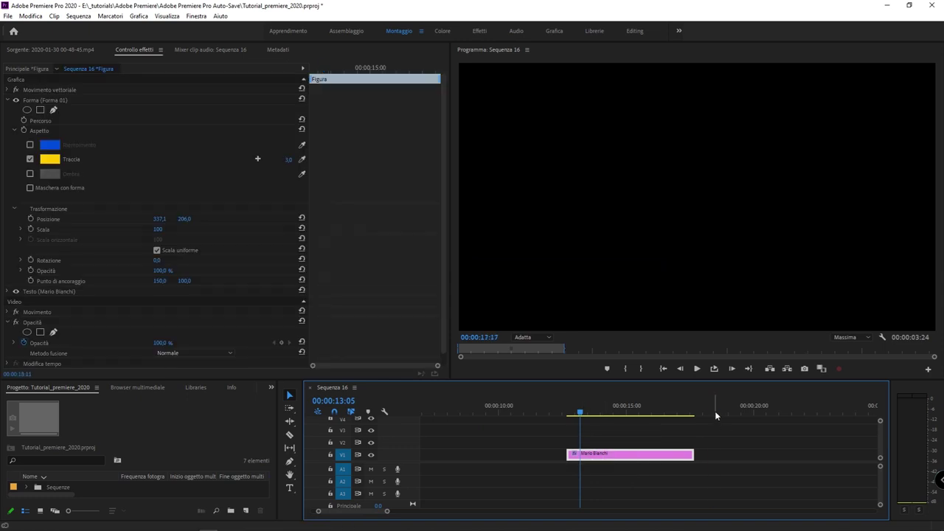
left_click(139, 16)
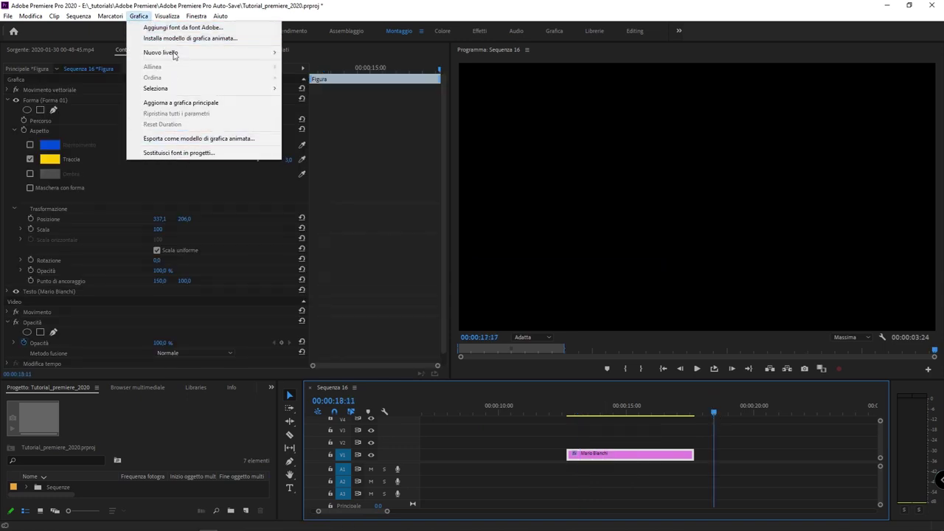
left_click(685, 432)
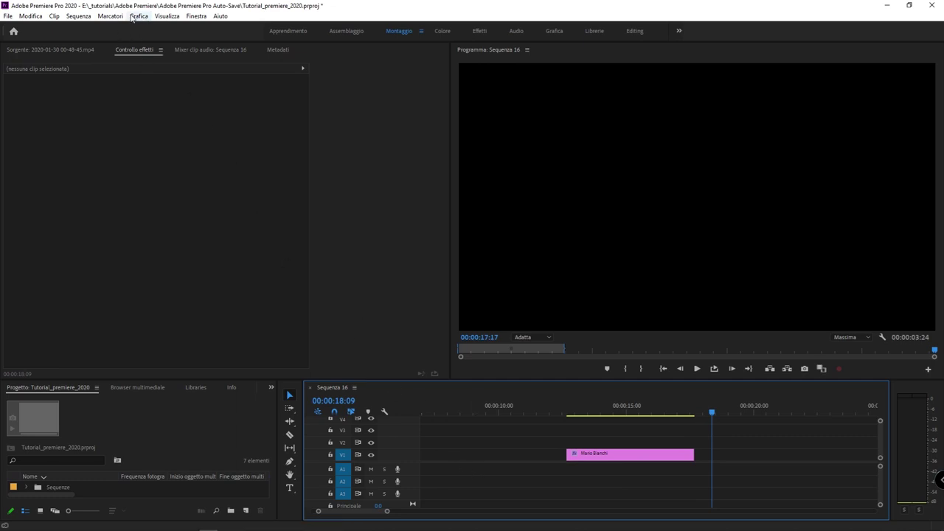
left_click(111, 15)
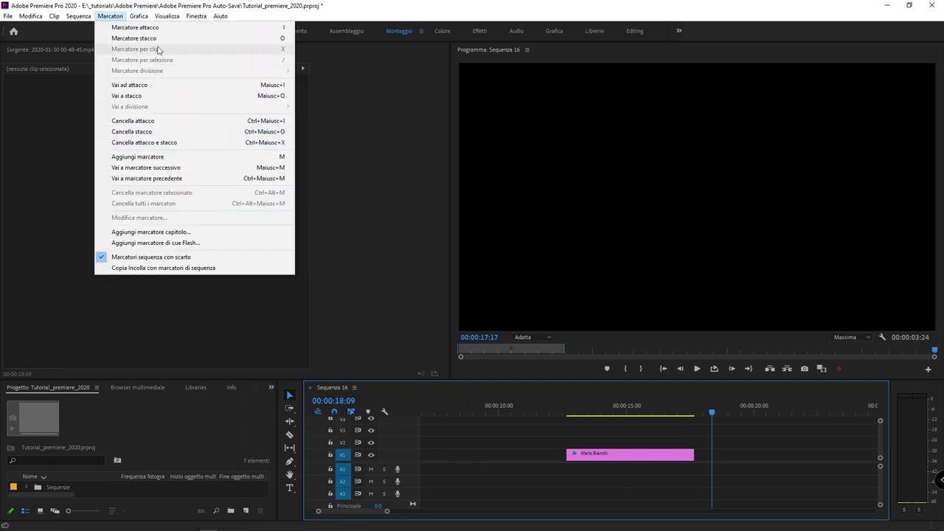
mouse_move(221, 56)
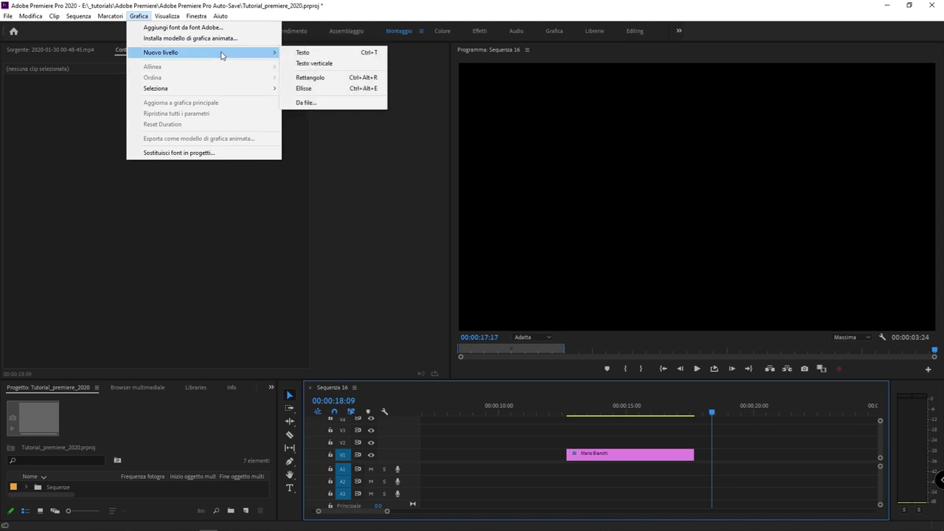
left_click(368, 77)
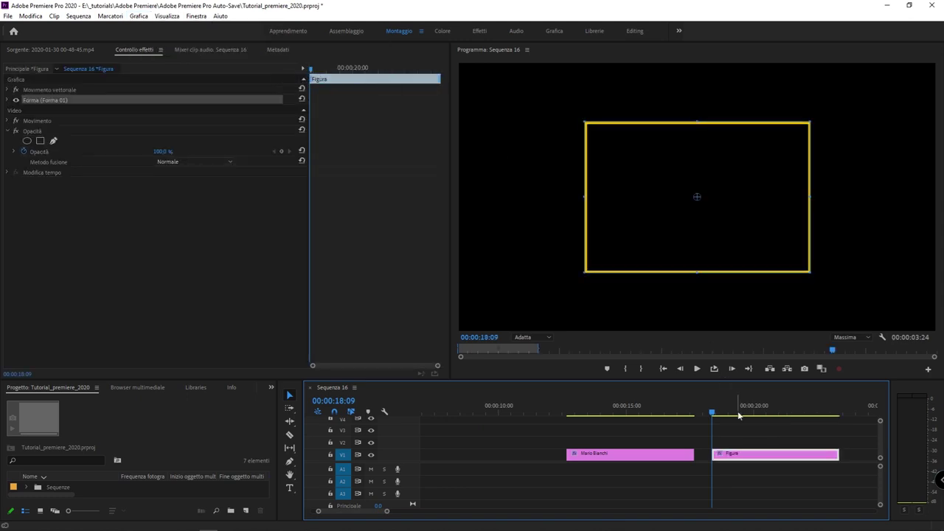
left_click_drag(725, 441, 794, 472)
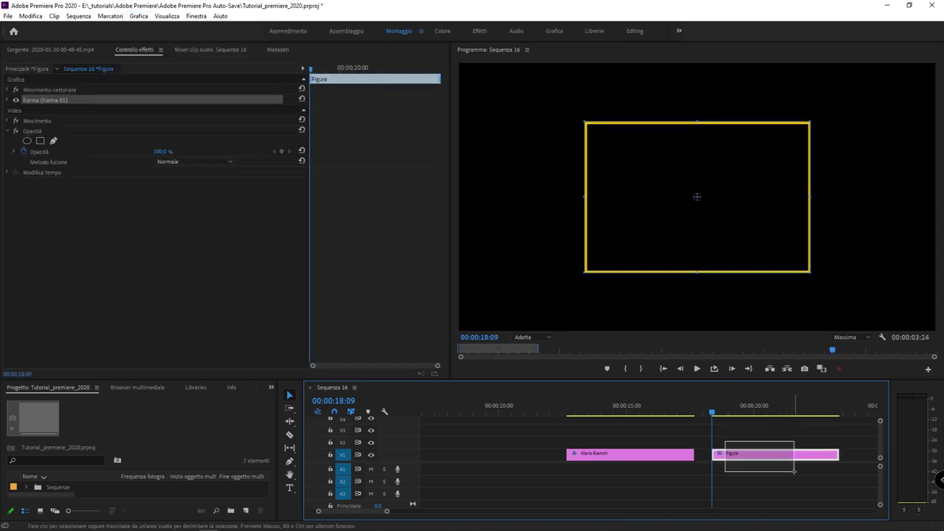
mouse_move(596, 475)
left_mouse_down()
mouse_move(758, 442)
mouse_move(755, 461)
left_mouse_up()
left_click(749, 454)
key("Delete")
left_click(631, 463)
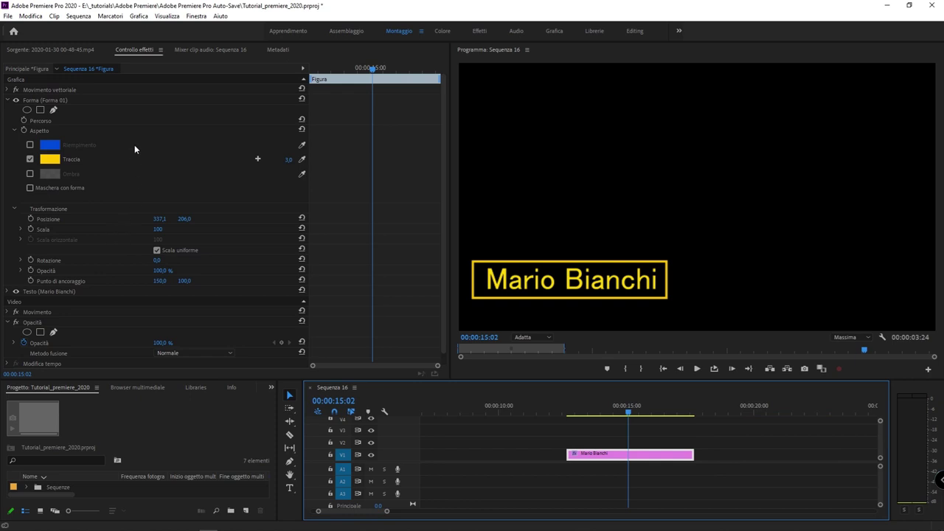
Jump to the end of the Mario Bianchi clip and reselect the title clip.
key("Down")
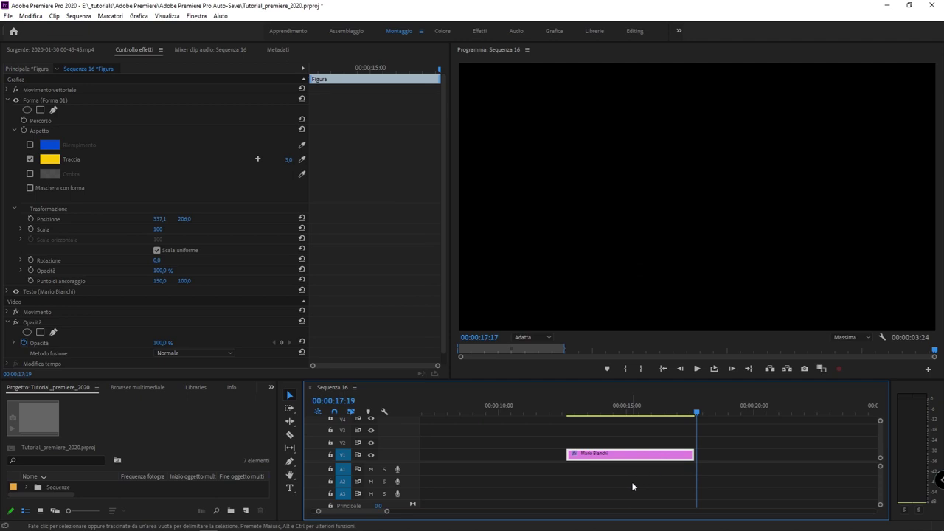
left_click(655, 484)
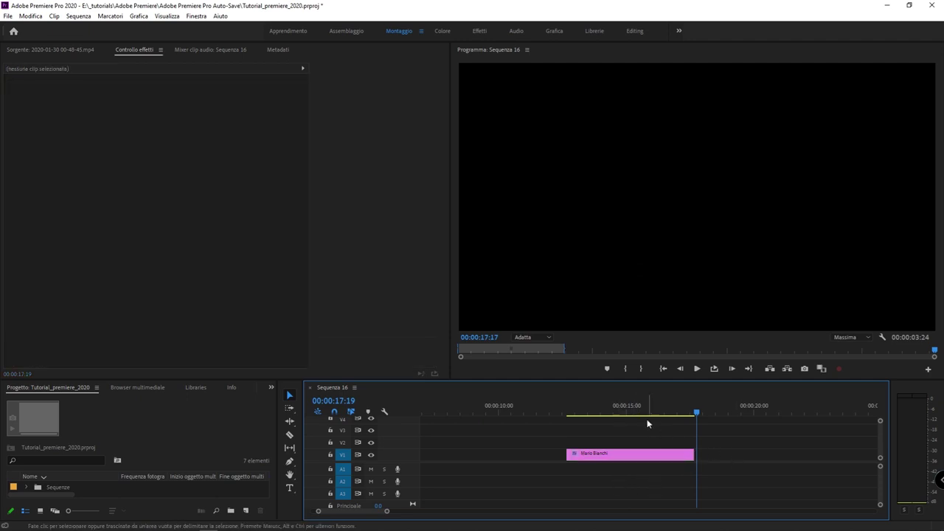
left_click(629, 408)
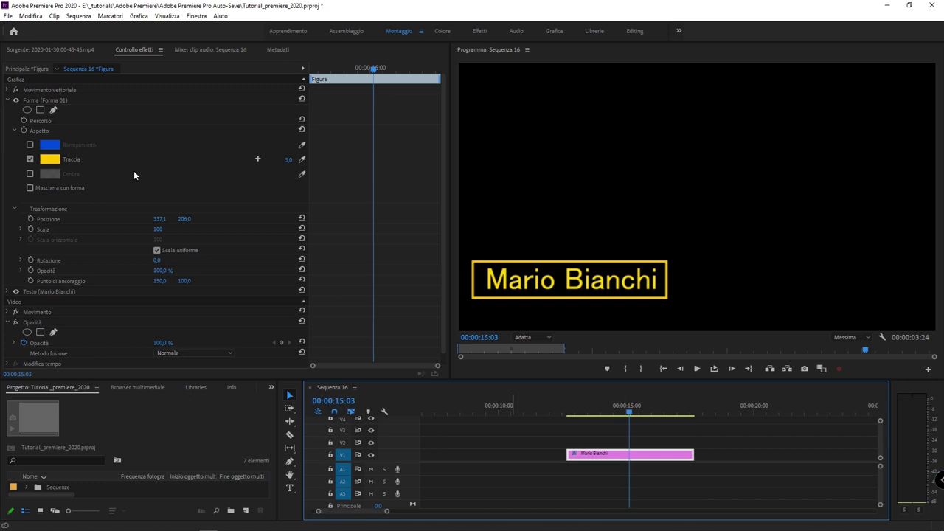
Add an ellipse layer to the Mario Bianchi graphic and position it above the boxed title.
left_click(139, 15)
mouse_move(214, 53)
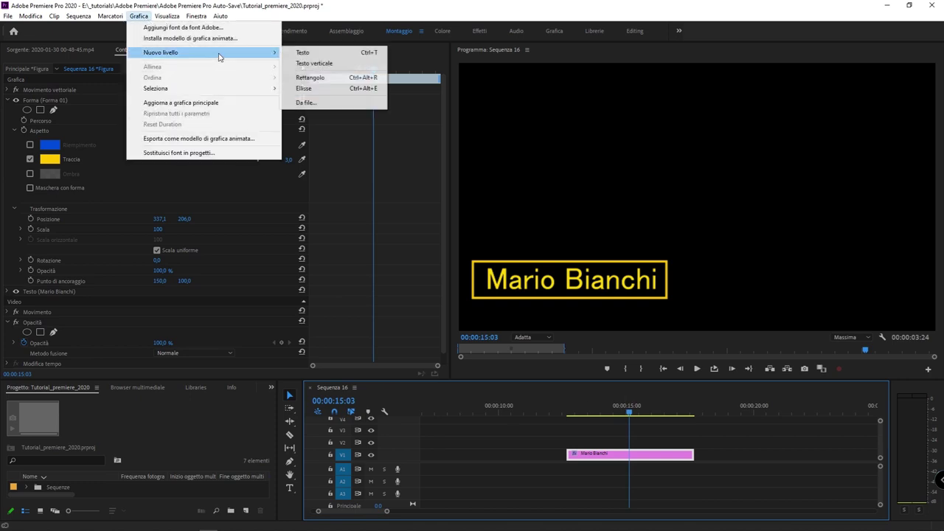
left_click(366, 88)
left_click_drag(771, 205, 657, 170)
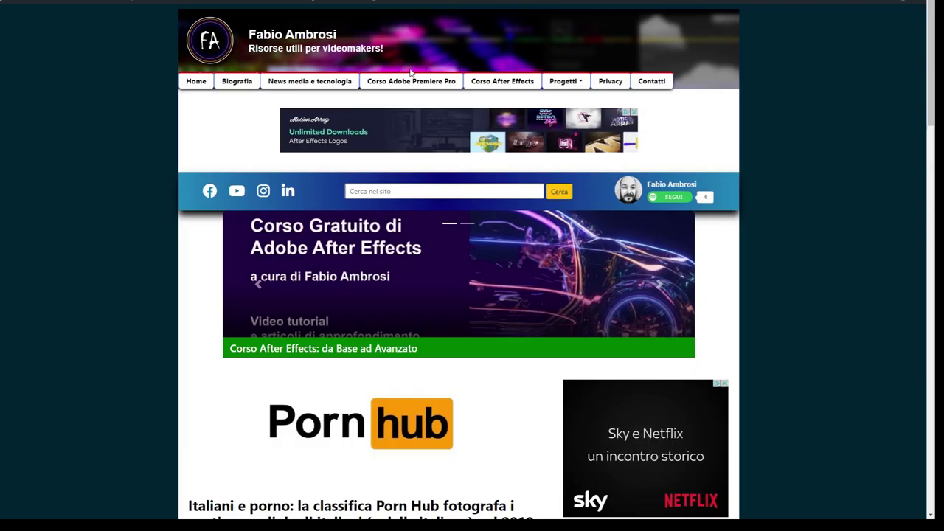
Open the Corso Adobe Premiere Pro course page and scroll through its numbered lesson list.
left_click(410, 81)
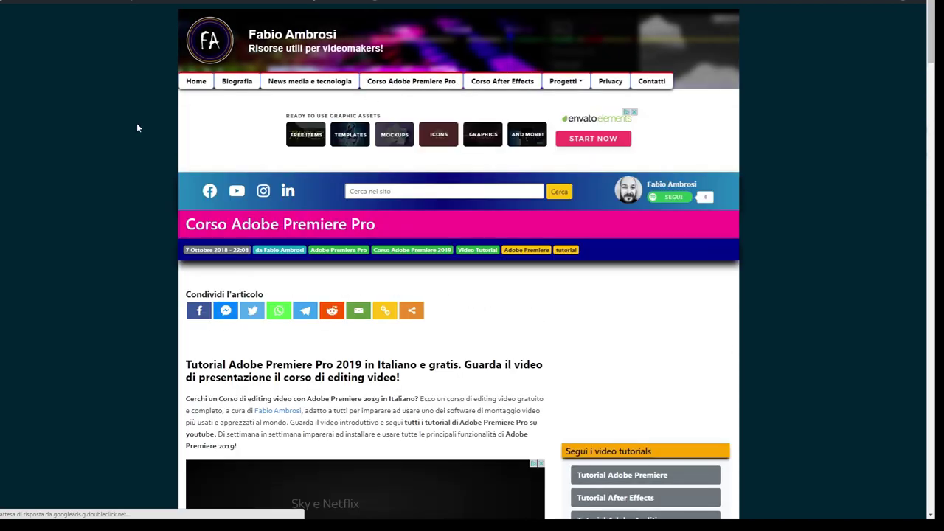
scroll(136, 128, "down", 3)
scroll(137, 127, "down", 3)
scroll(137, 128, "down", 5)
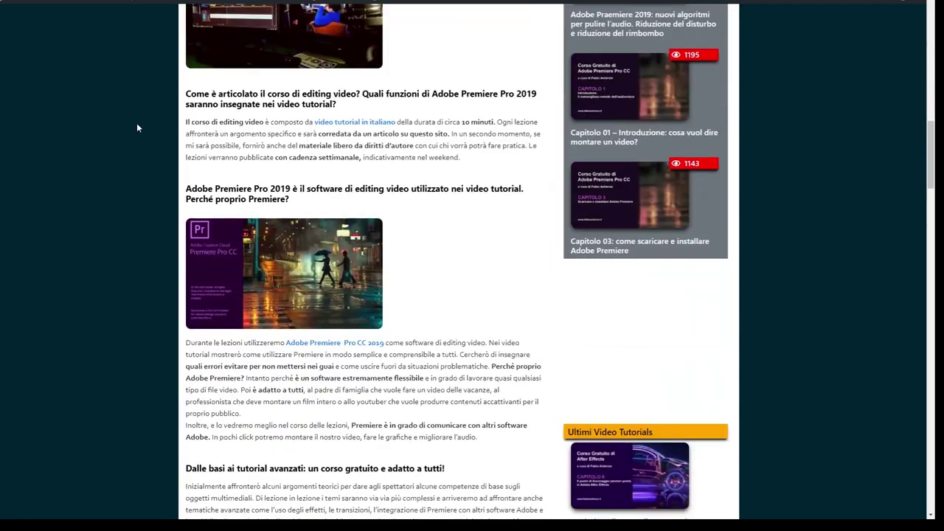
scroll(137, 126, "down", 5)
scroll(137, 125, "down", 4)
scroll(137, 125, "down", 2)
scroll(137, 125, "down", 1)
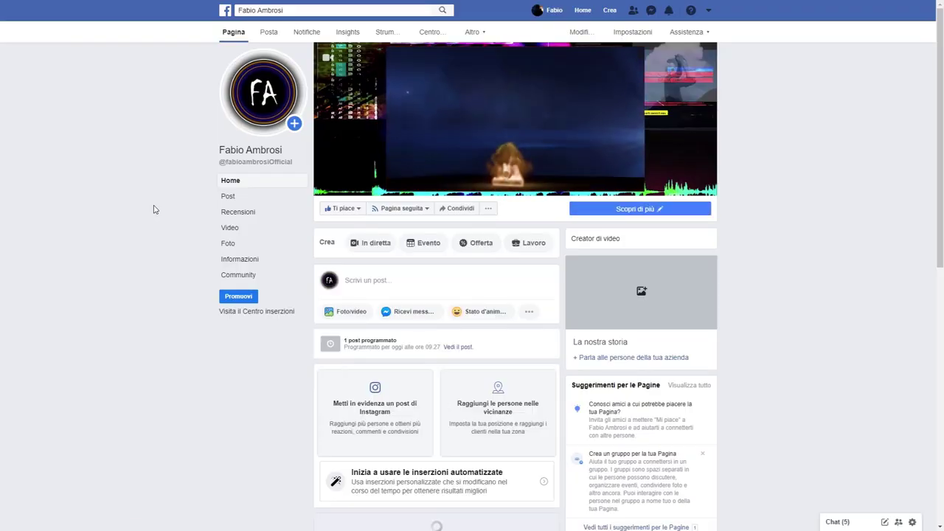
Show the VIDEOS section of the author's YouTube channel.
mouse_move(531, 96)
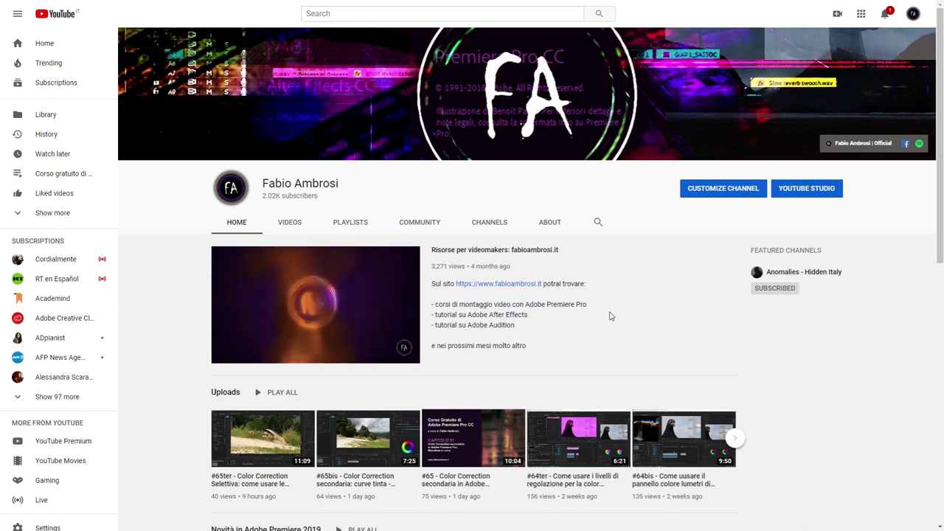
left_click(288, 225)
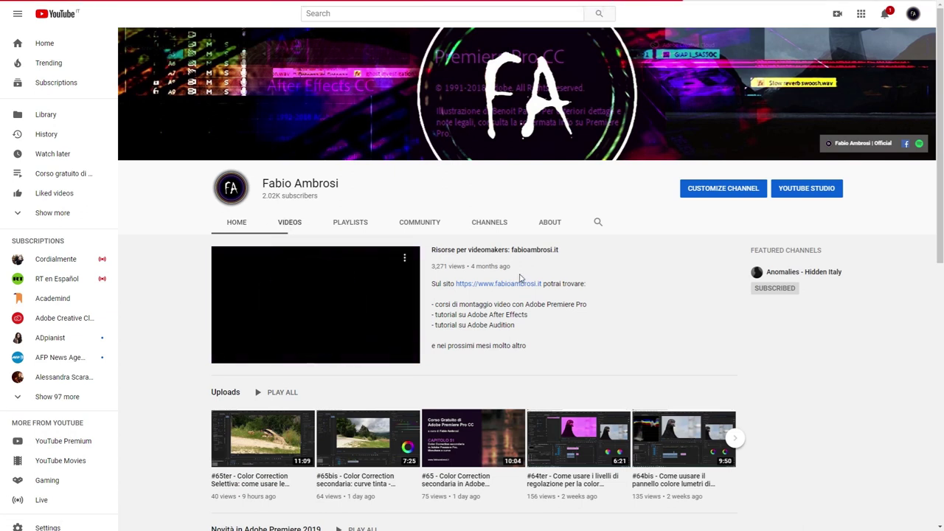